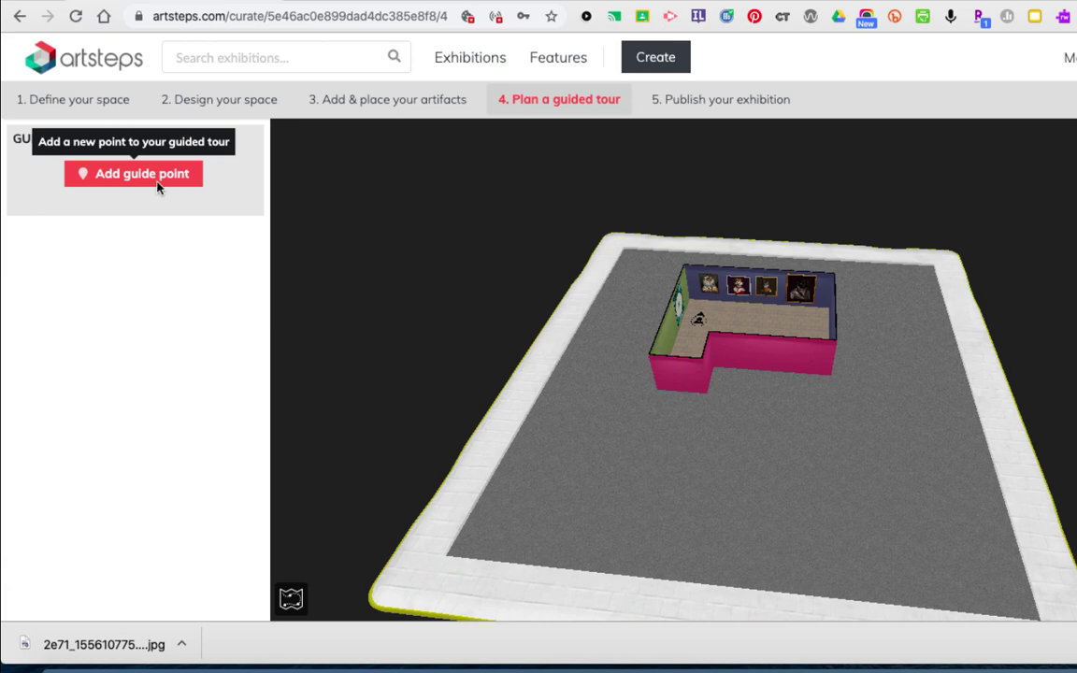
Step: Add a guide point titled "Narrative" with the description "View what my gallery is all about" and save it
left_click(142, 174)
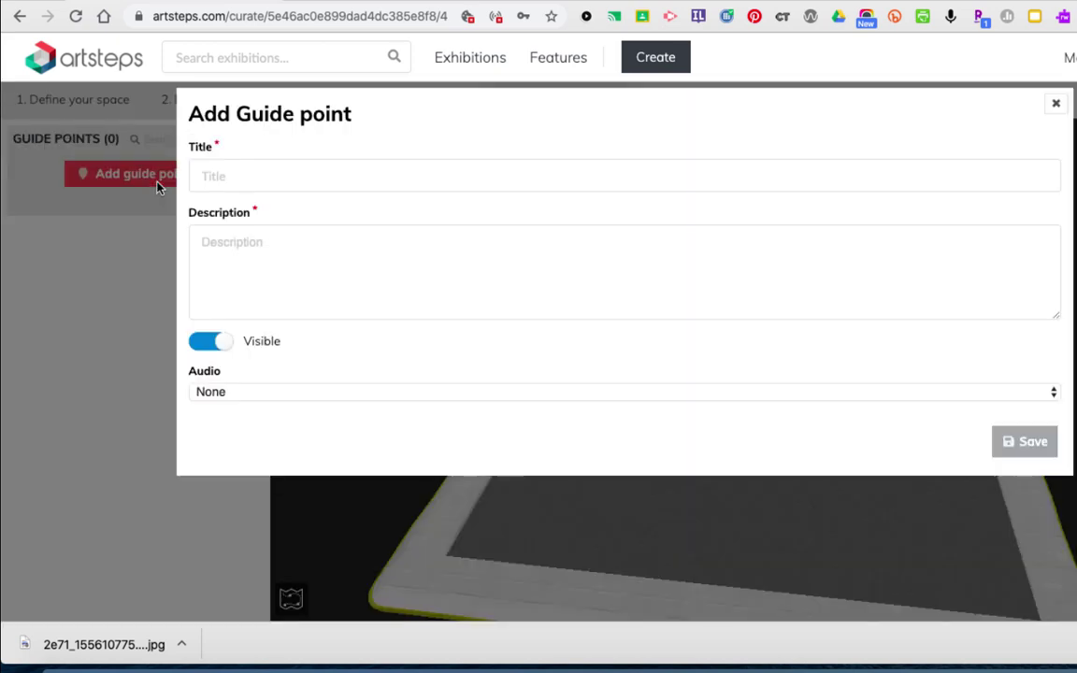
left_click(243, 175)
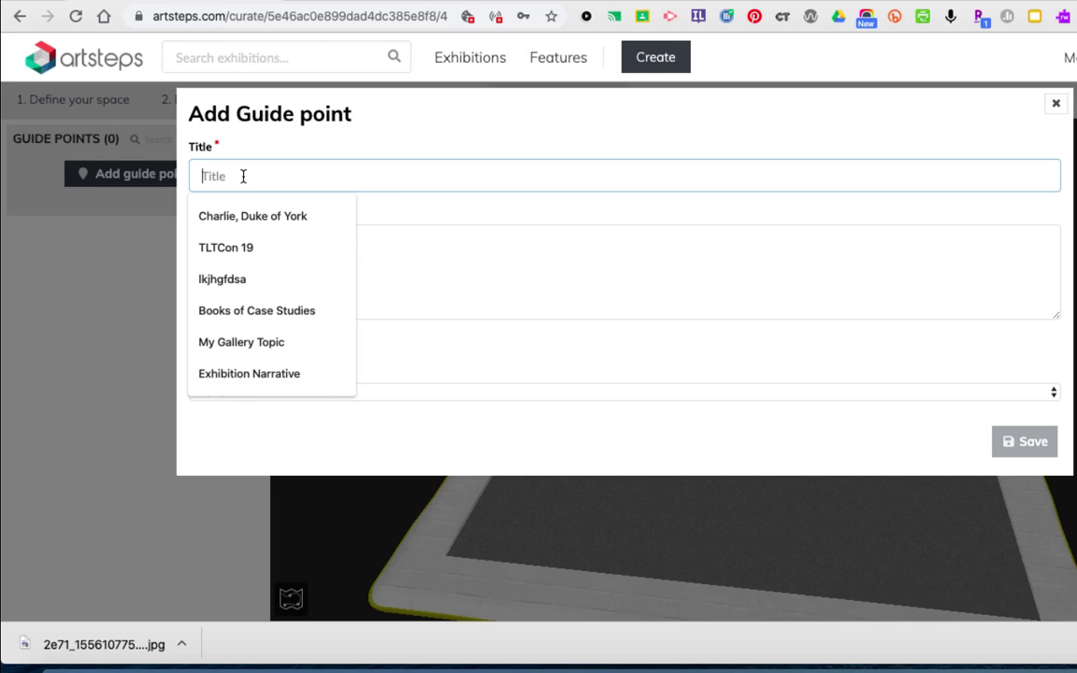
type("Narrative")
key("Tab")
type("V")
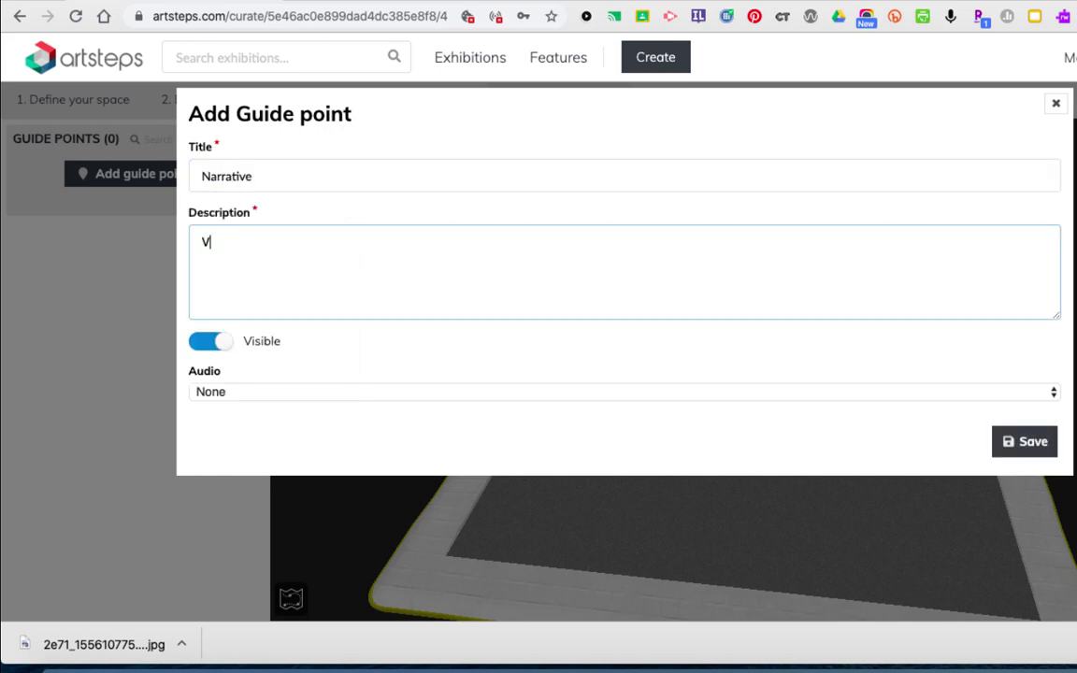
type("iew what my gallery is all about")
left_click(1029, 452)
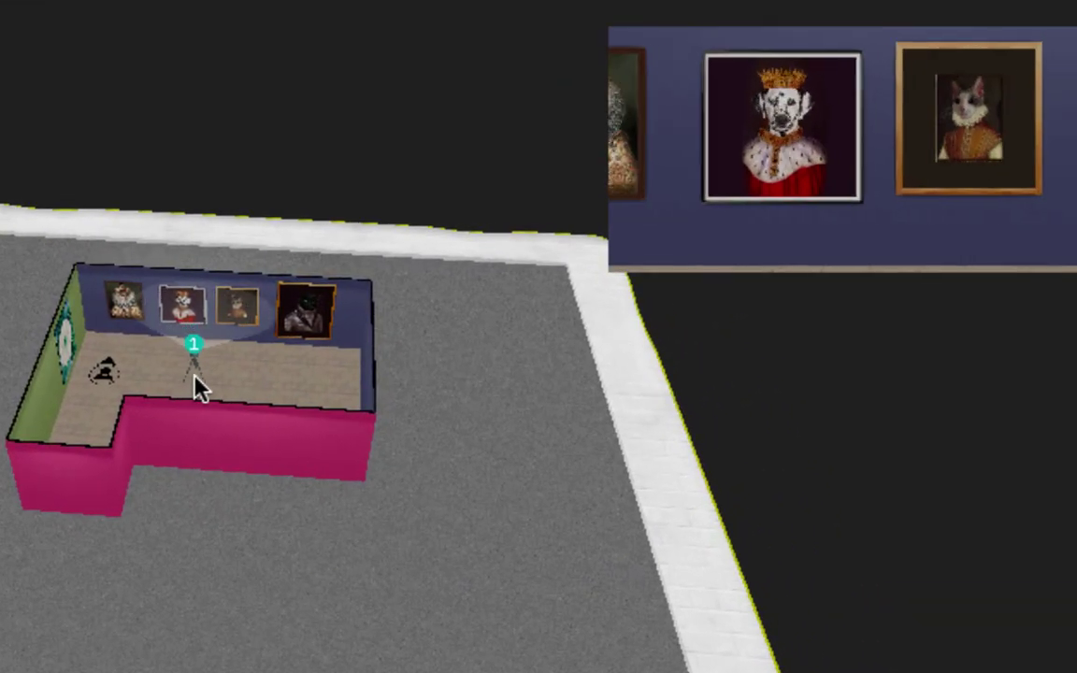
Step: Place guide point 1 beside the green wall near the room's short wing and rotate it towards the white text wall
left_click_drag(194, 377, 199, 383)
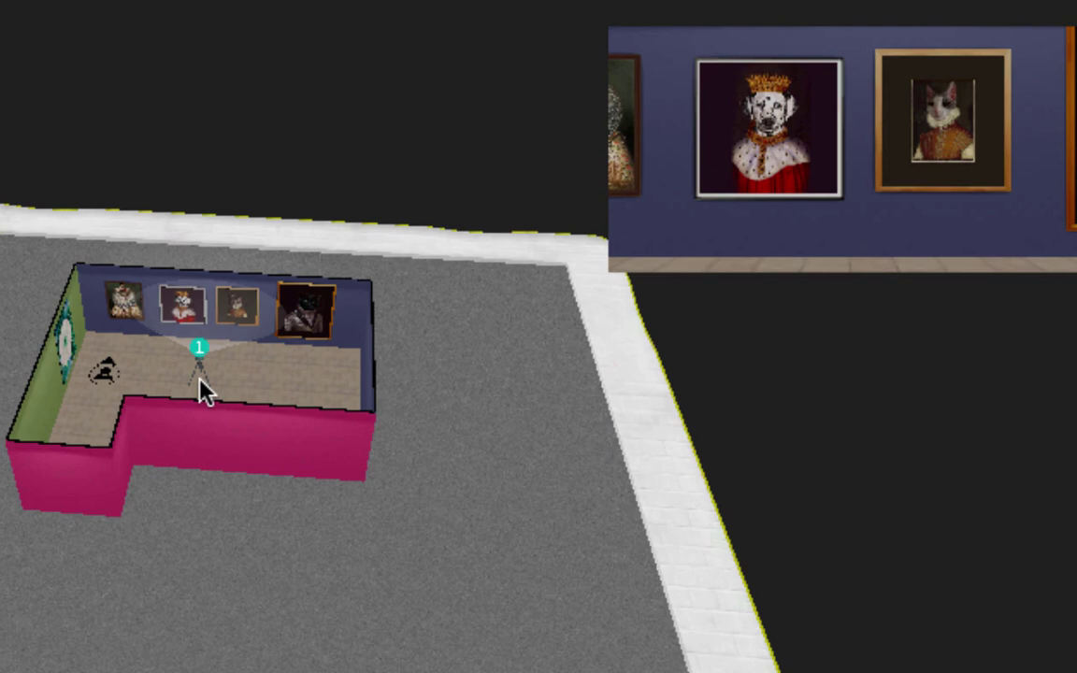
mouse_move(199, 379)
left_mouse_down()
mouse_move(75, 366)
mouse_move(137, 388)
mouse_move(147, 378)
mouse_move(248, 395)
mouse_move(145, 389)
mouse_move(228, 399)
mouse_move(216, 409)
mouse_move(130, 404)
mouse_move(75, 450)
mouse_move(85, 463)
mouse_move(84, 451)
mouse_move(64, 449)
left_mouse_up()
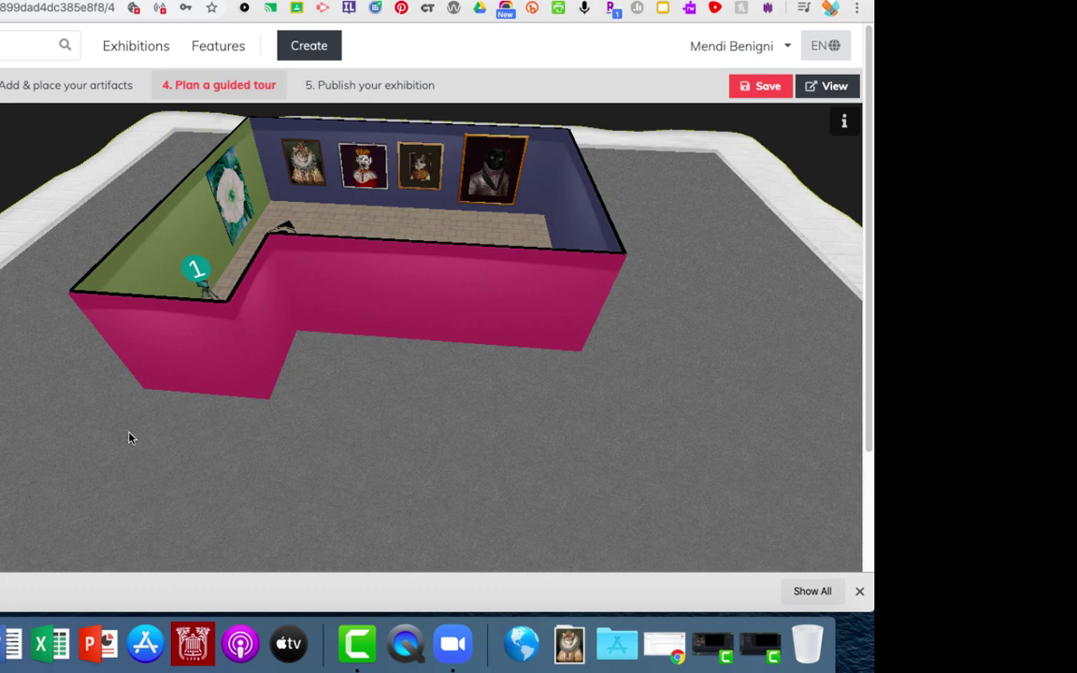
left_click_drag(131, 437, 347, 463)
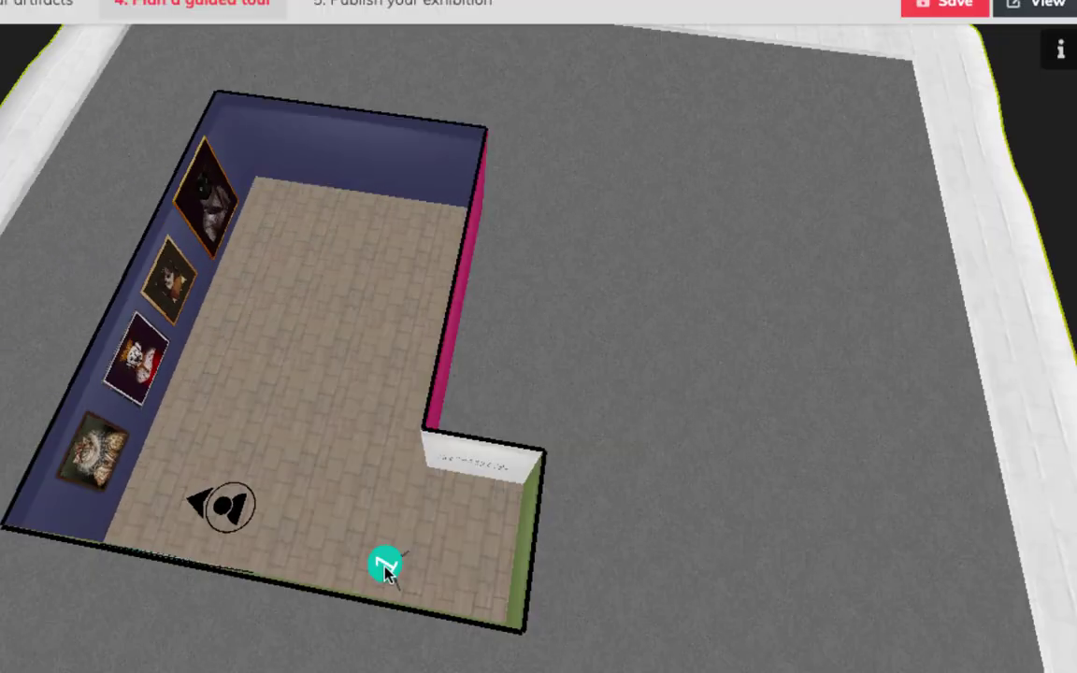
left_click(385, 565)
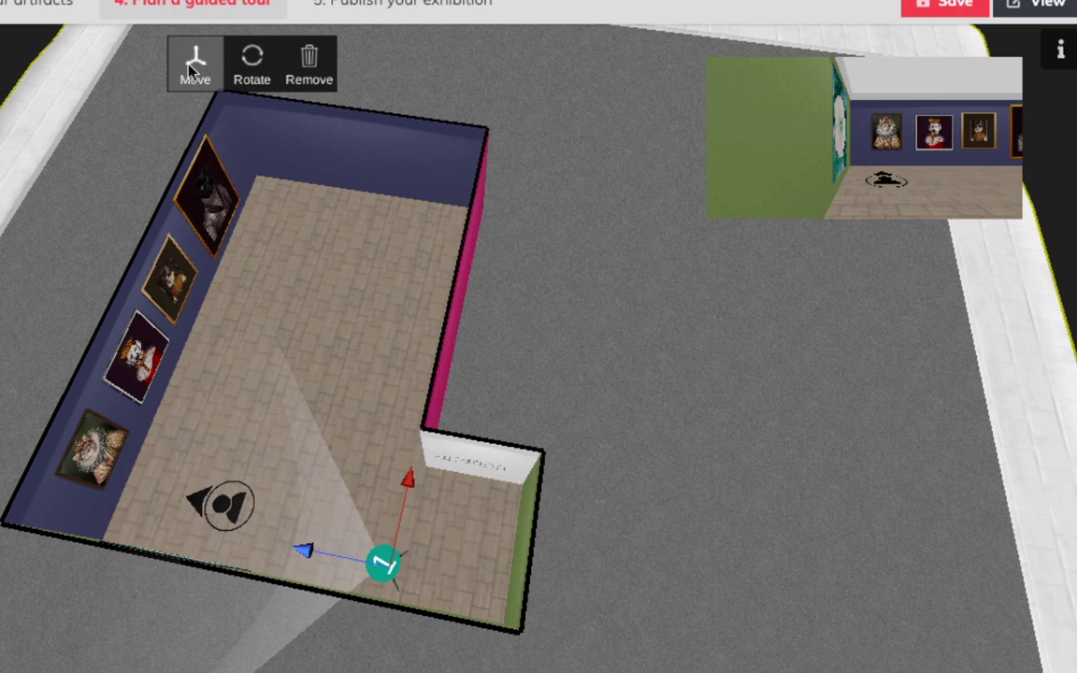
left_click(251, 67)
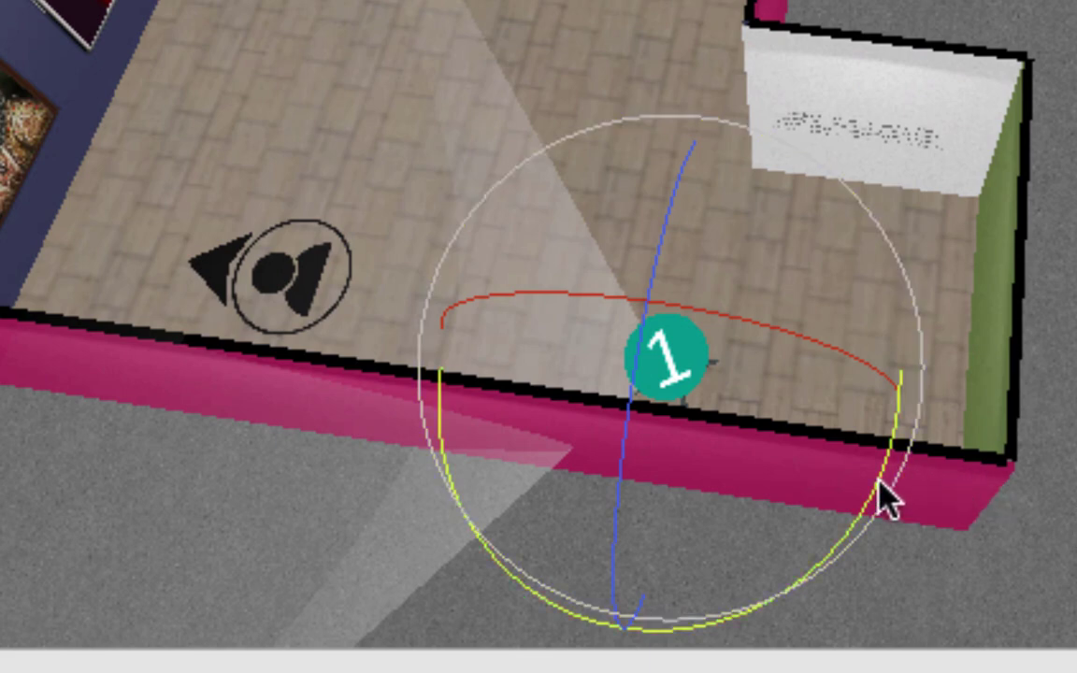
left_click_drag(875, 480, 446, 494)
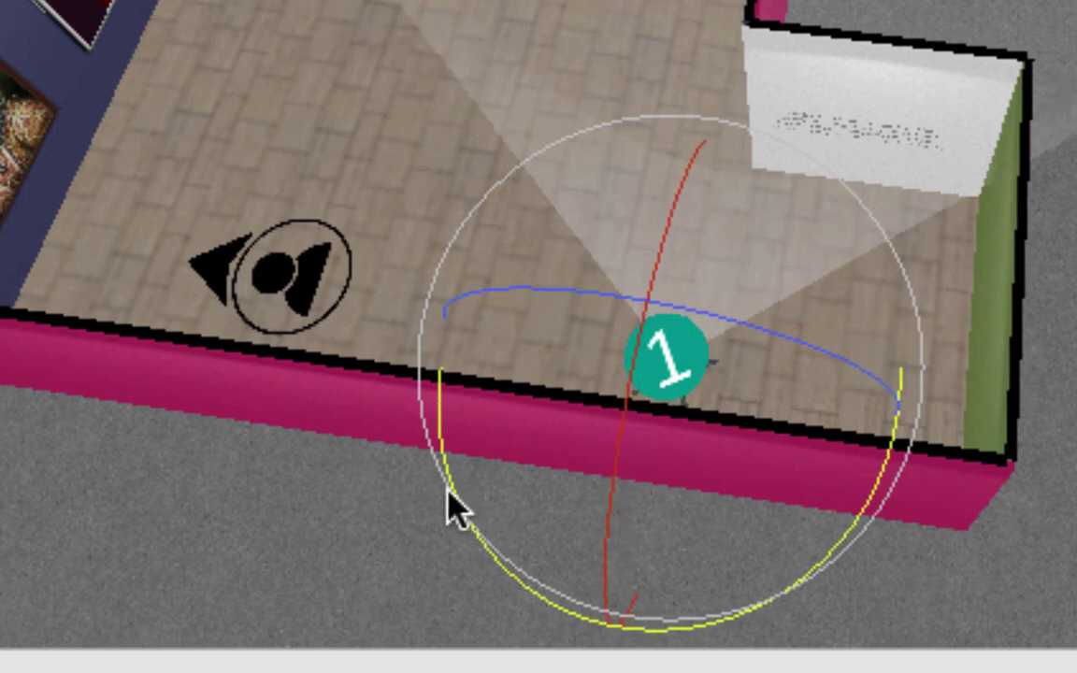
Step: Move guide point 1 into the short wing and closer to the white wall so its view centres on the exhibition text
scroll(457, 505, "down", 3)
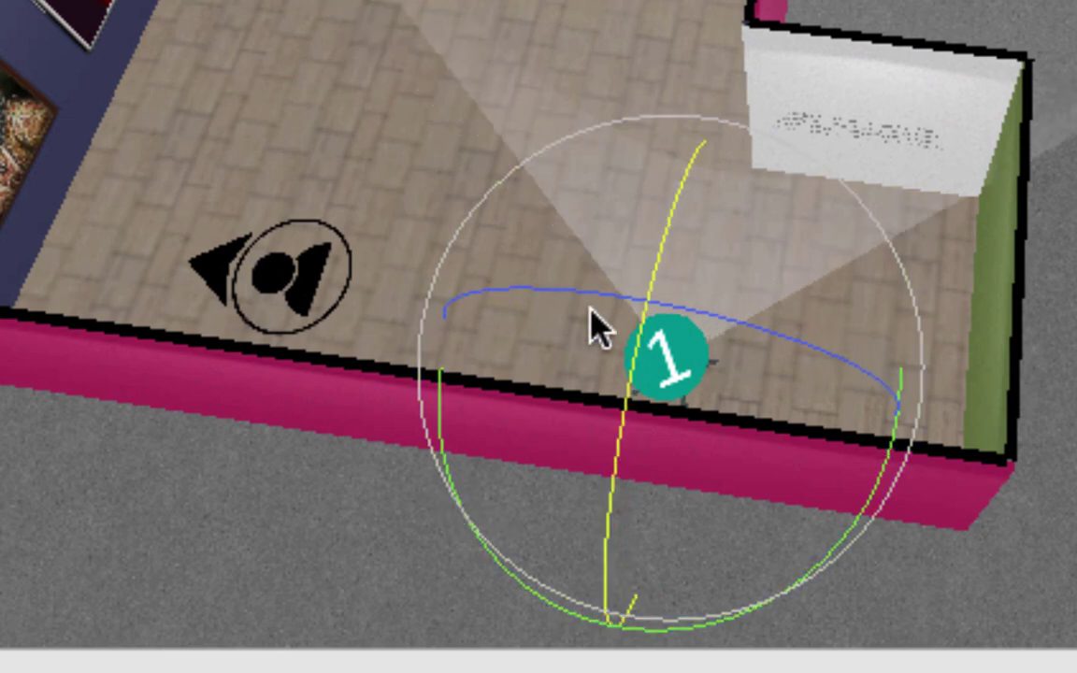
middle_click_drag(596, 324, 493, 374)
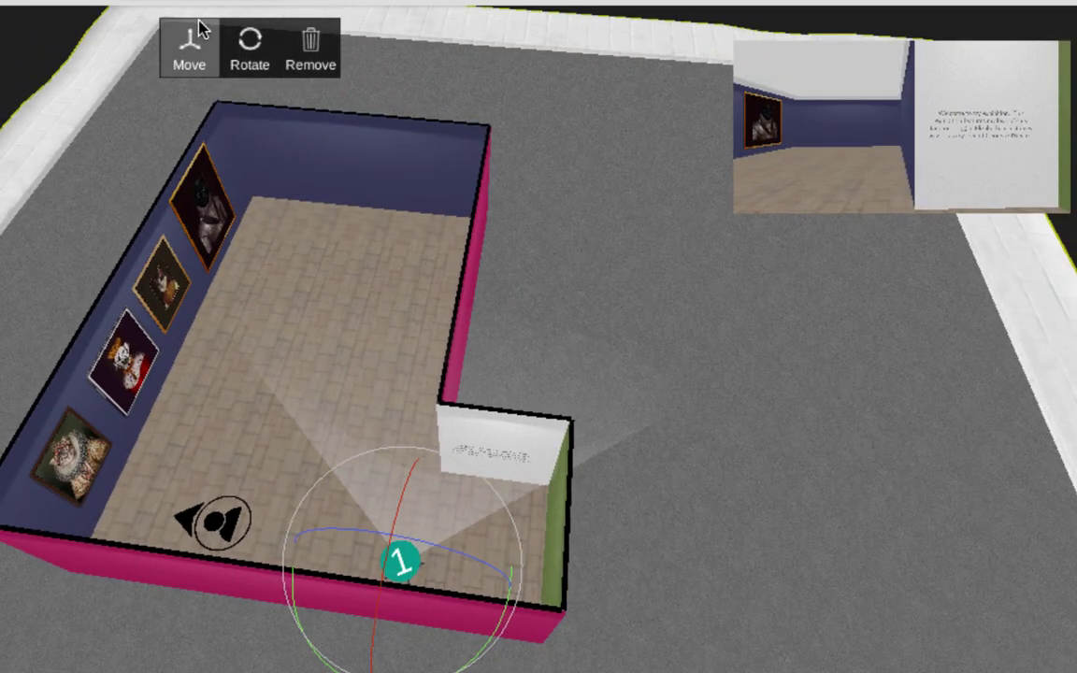
left_click(190, 45)
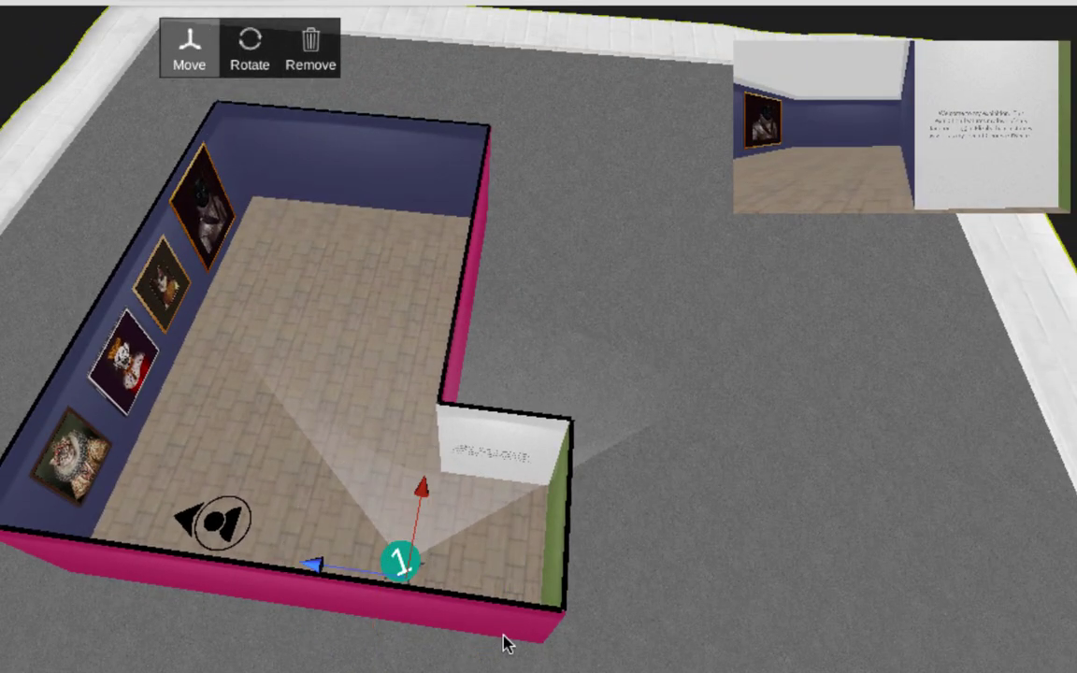
left_click_drag(320, 569, 384, 576)
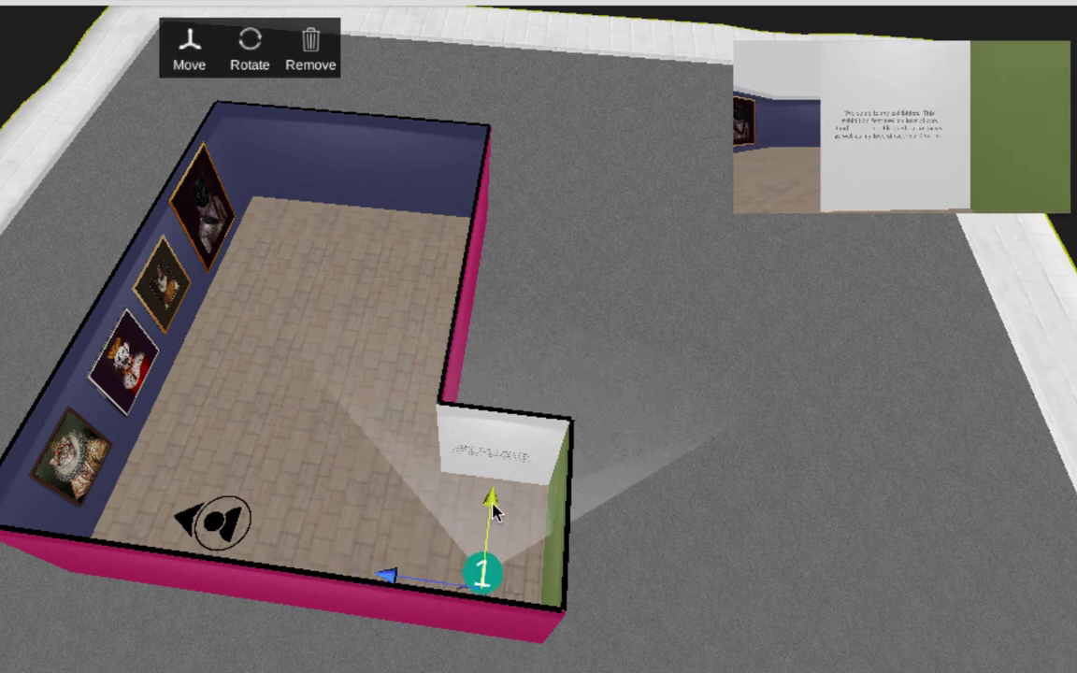
left_click_drag(492, 500, 490, 443)
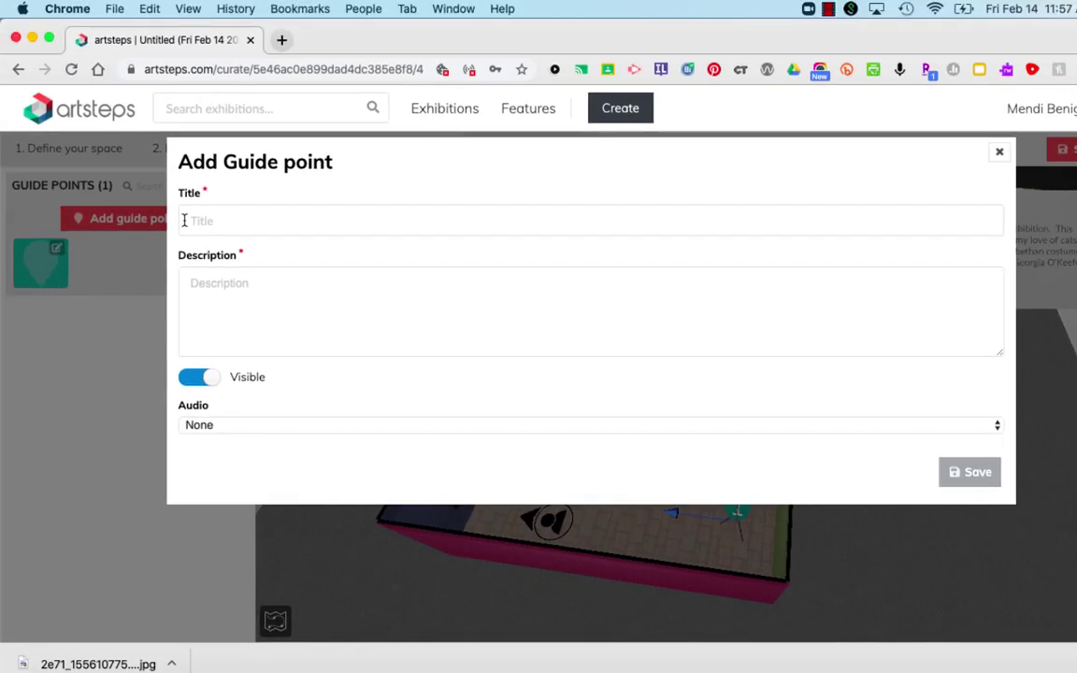
Step: Add a second guide point titled "Georgia O'Keefe" with the description "Big flower" and save it
left_click(192, 219)
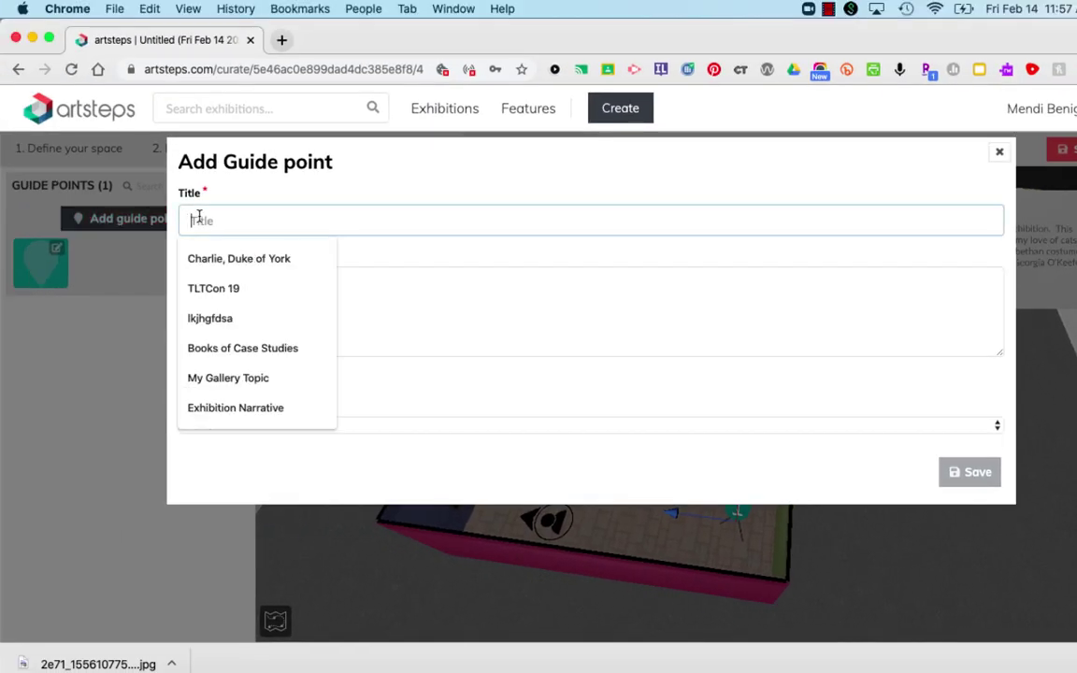
type("Geor")
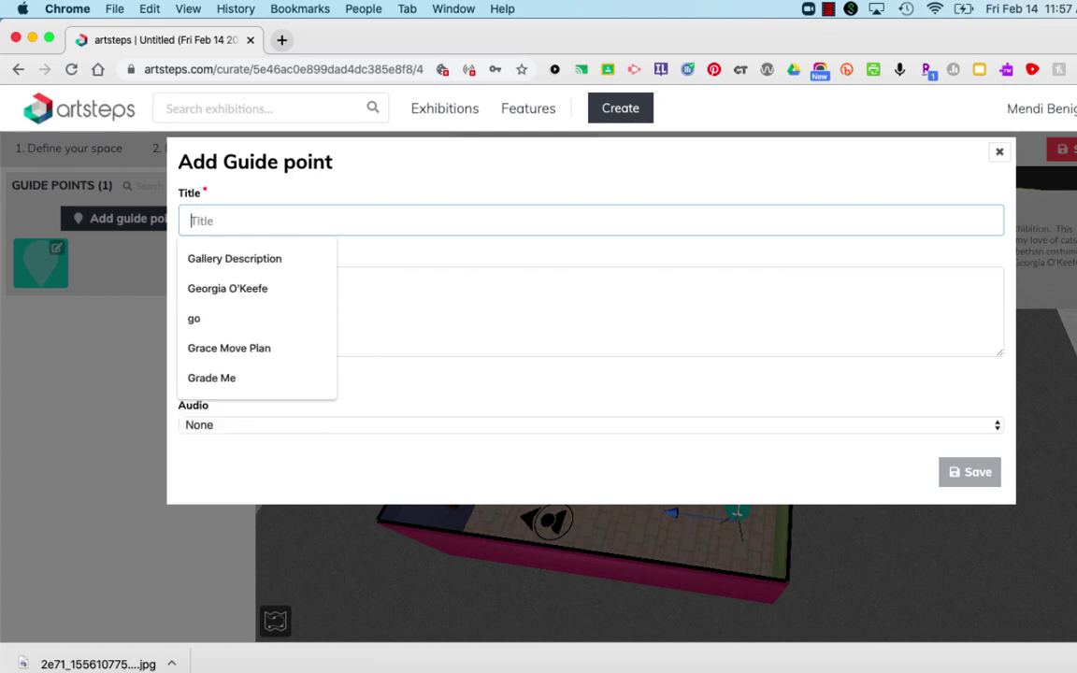
left_click(224, 258)
left_click(213, 292)
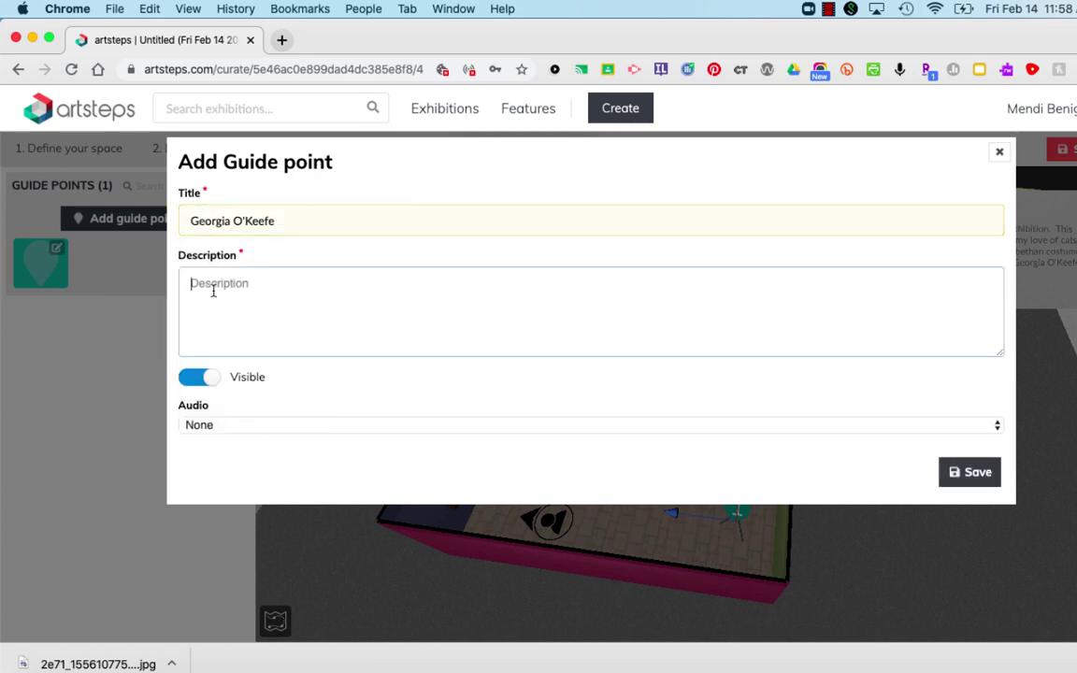
type("Big flower")
left_click(974, 474)
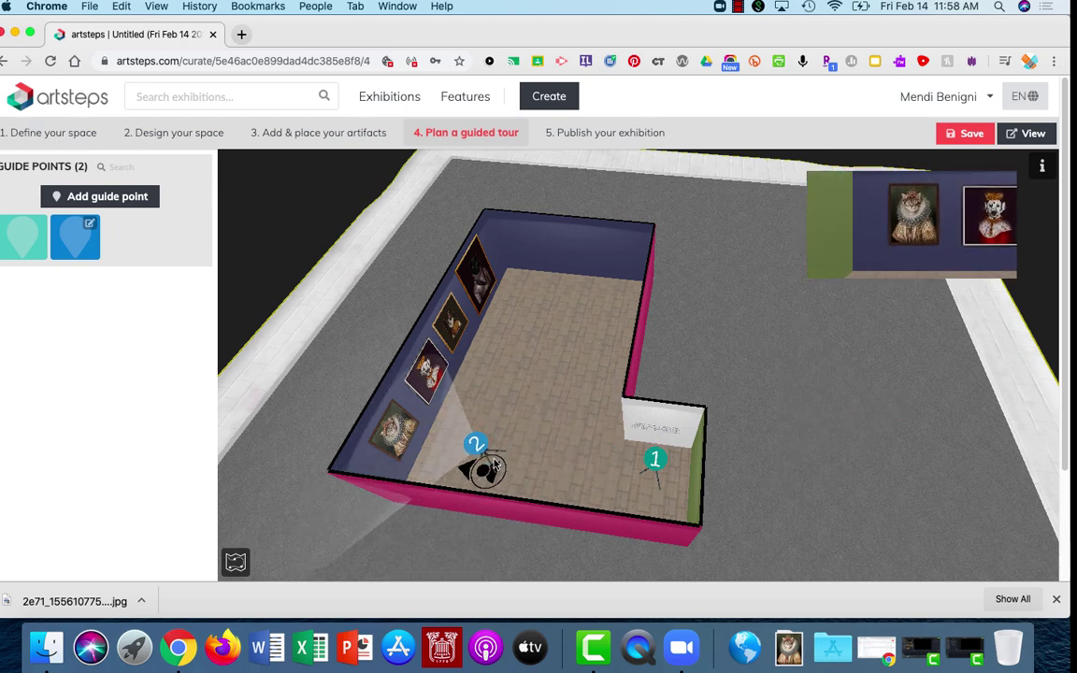
Step: Place guide point 2 next to the visitor starting marker and rotate it to face the flower painting
left_click(492, 461)
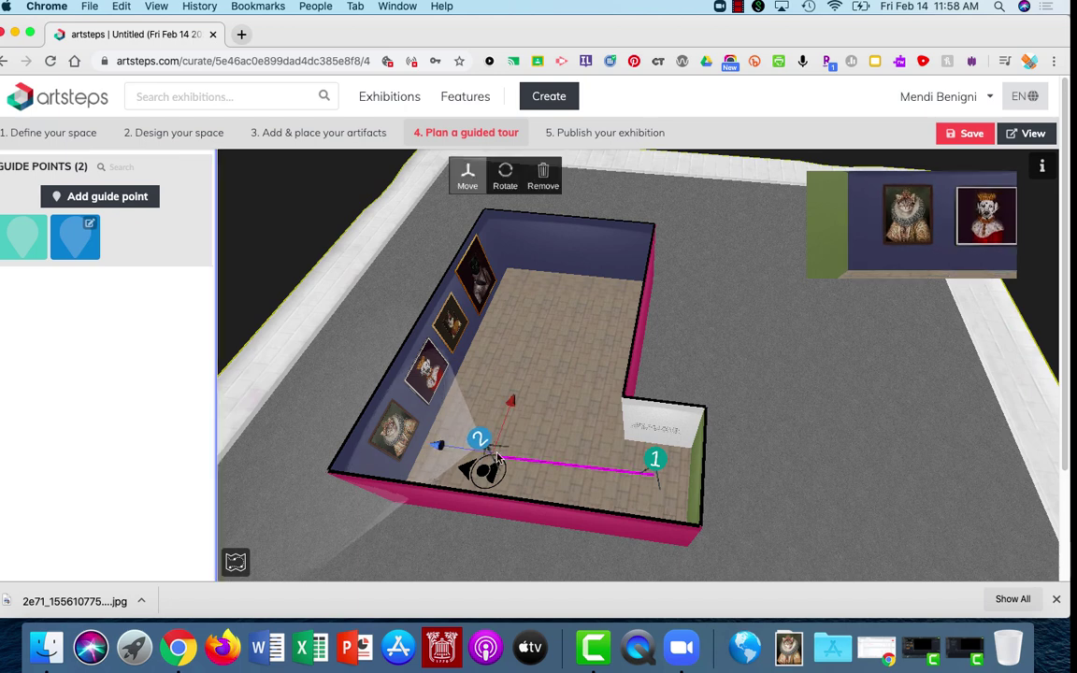
left_click(505, 173)
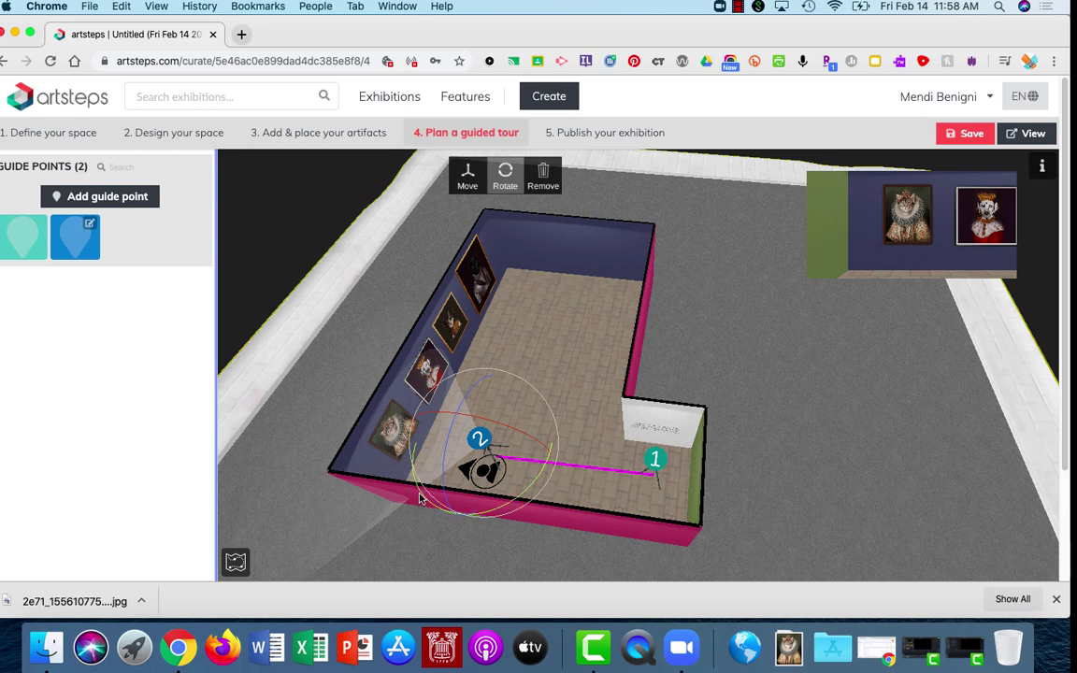
left_click_drag(419, 498, 535, 509)
key("super+alt+2")
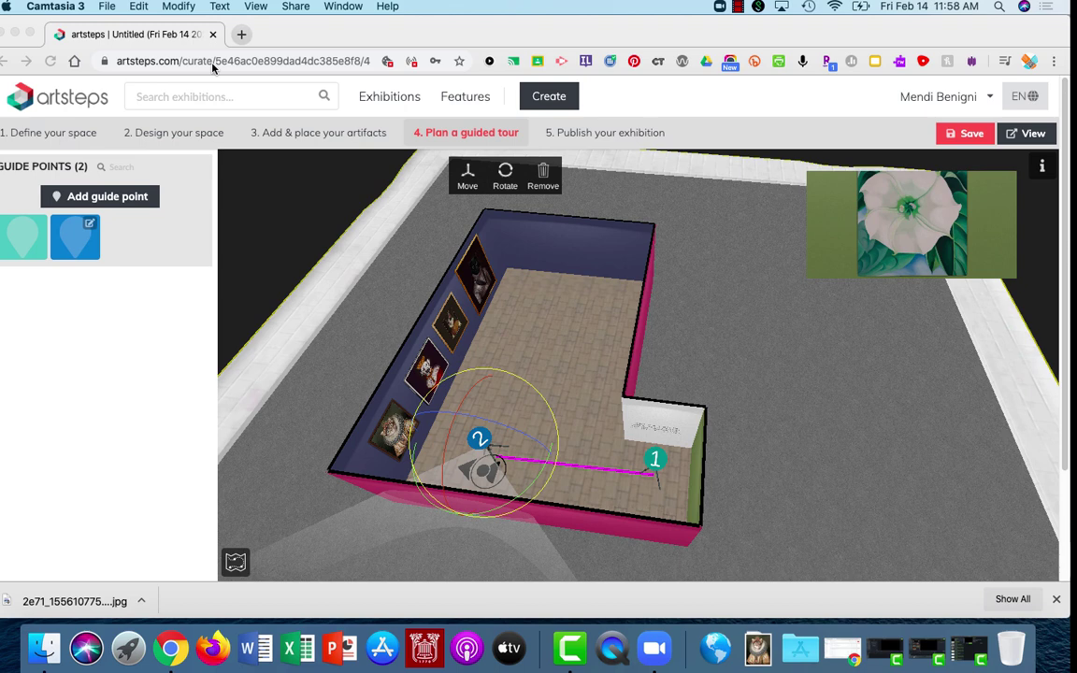
Step: Move guide point 2 back from the green wall and slightly sideways to frame the whole flower painting in its view
left_click(467, 179)
left_click(467, 178)
left_click_drag(510, 401, 514, 383)
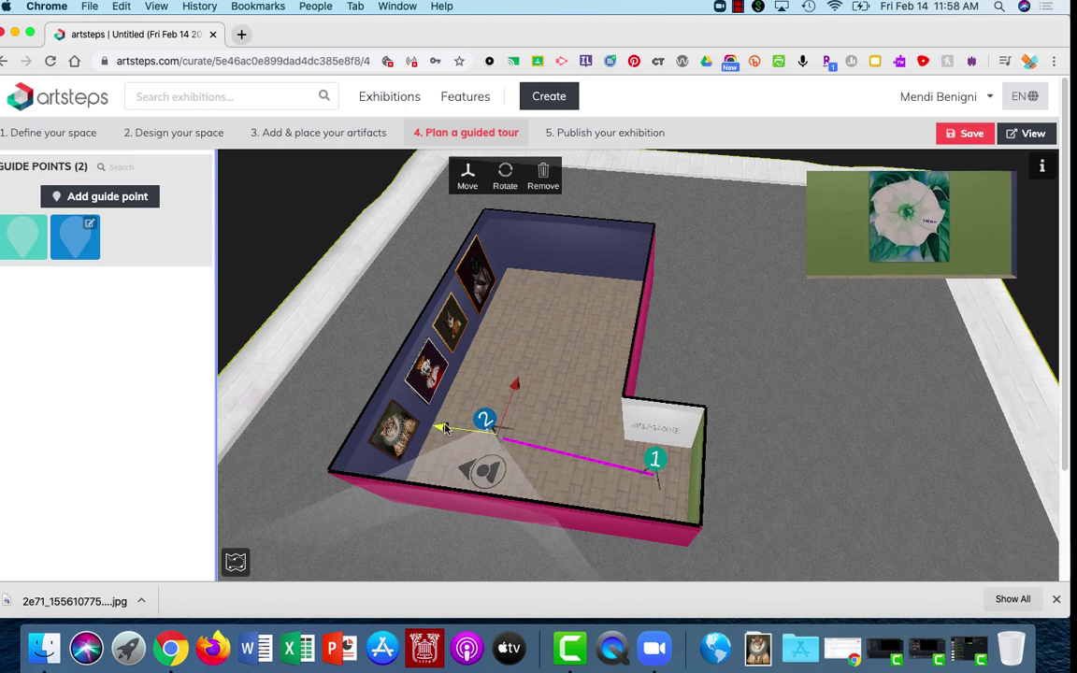
left_click_drag(446, 428, 450, 428)
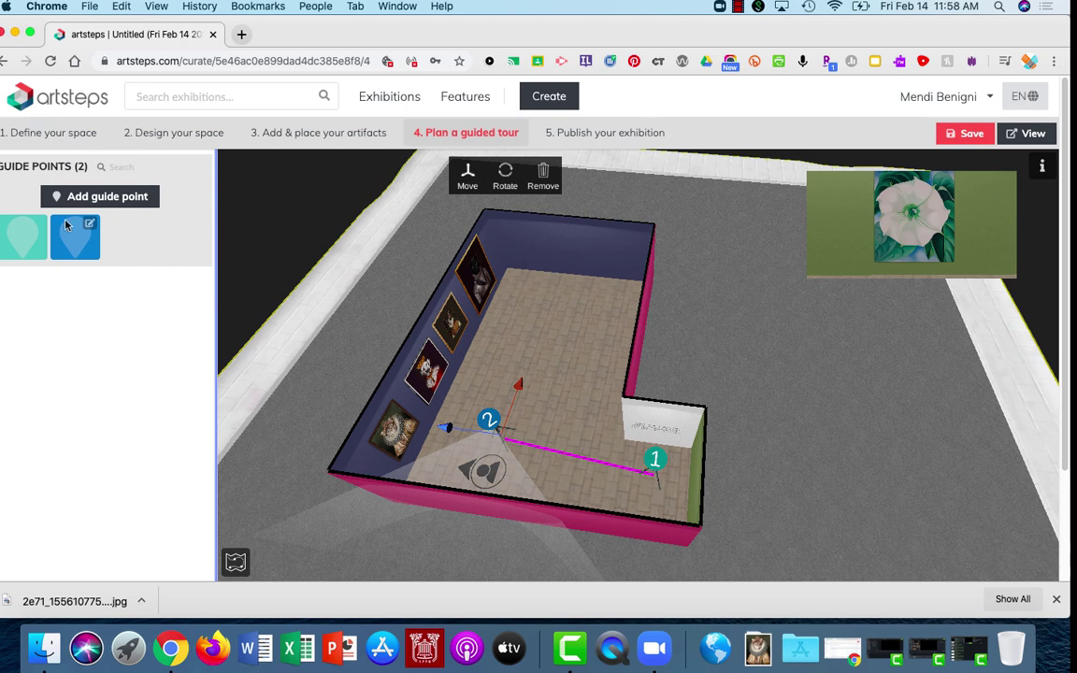
Step: Add a third guide point titled "Royal Animals" with the description "Regal cats in Elizabethan costume" and save it
left_click(93, 194)
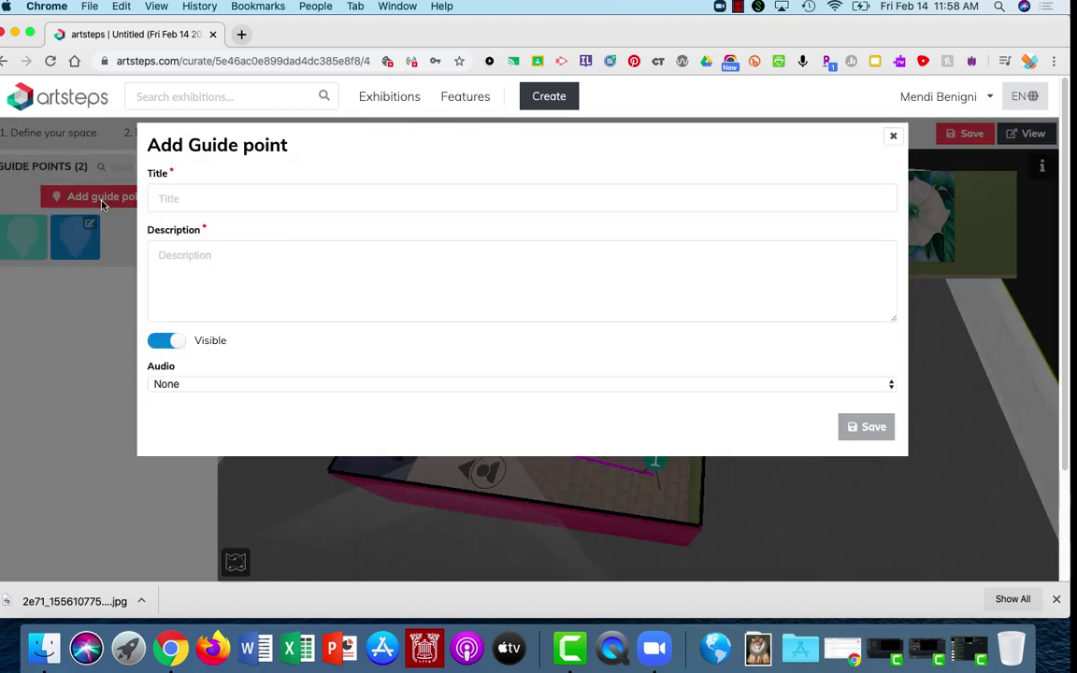
left_click(202, 199)
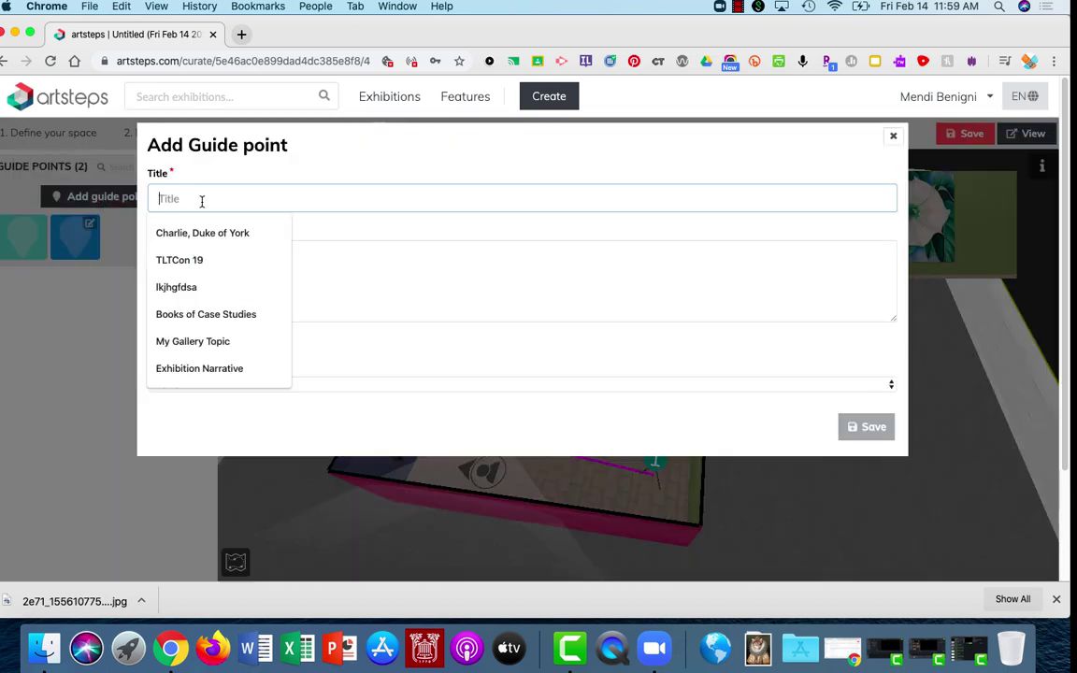
type("Roy")
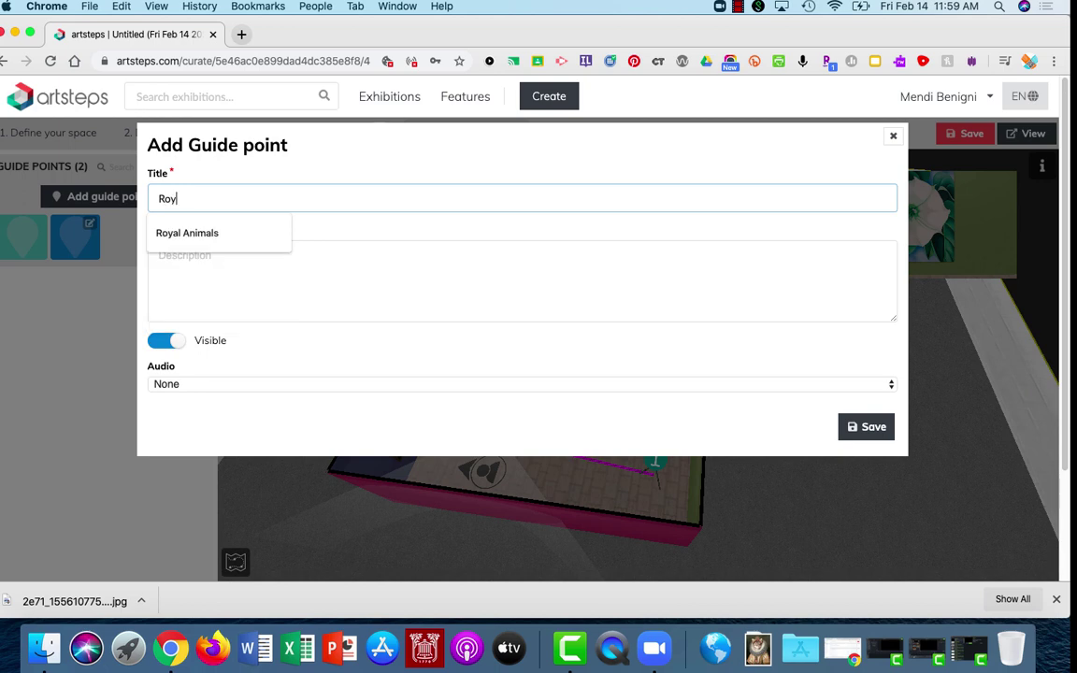
type("al  Anim")
key("Down")
key("Return")
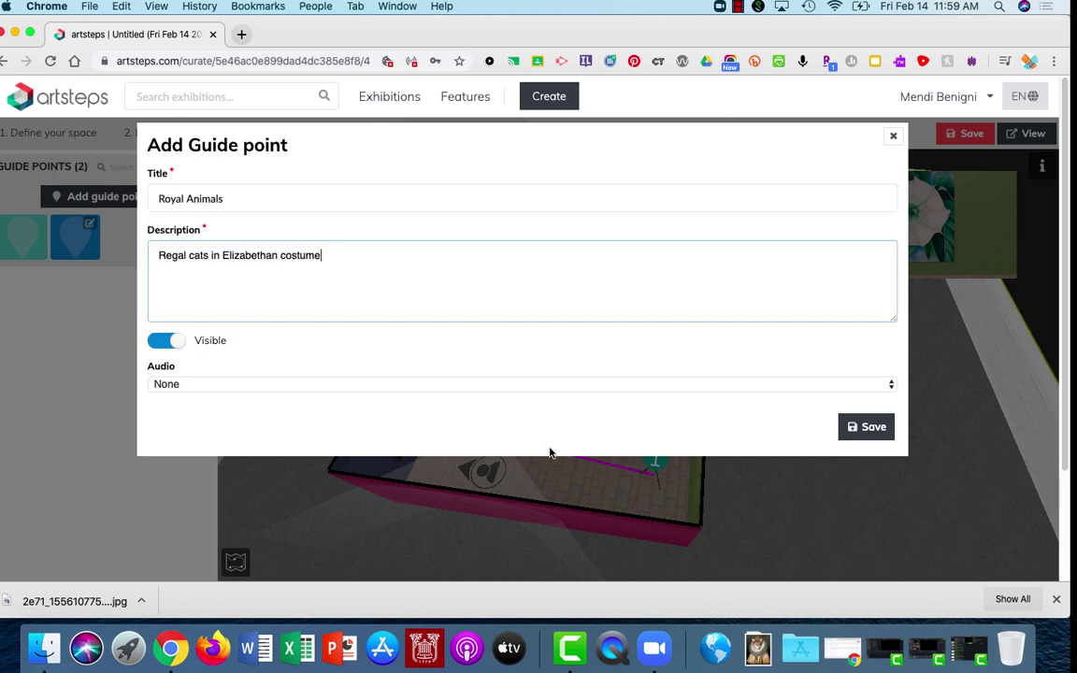
left_click(876, 436)
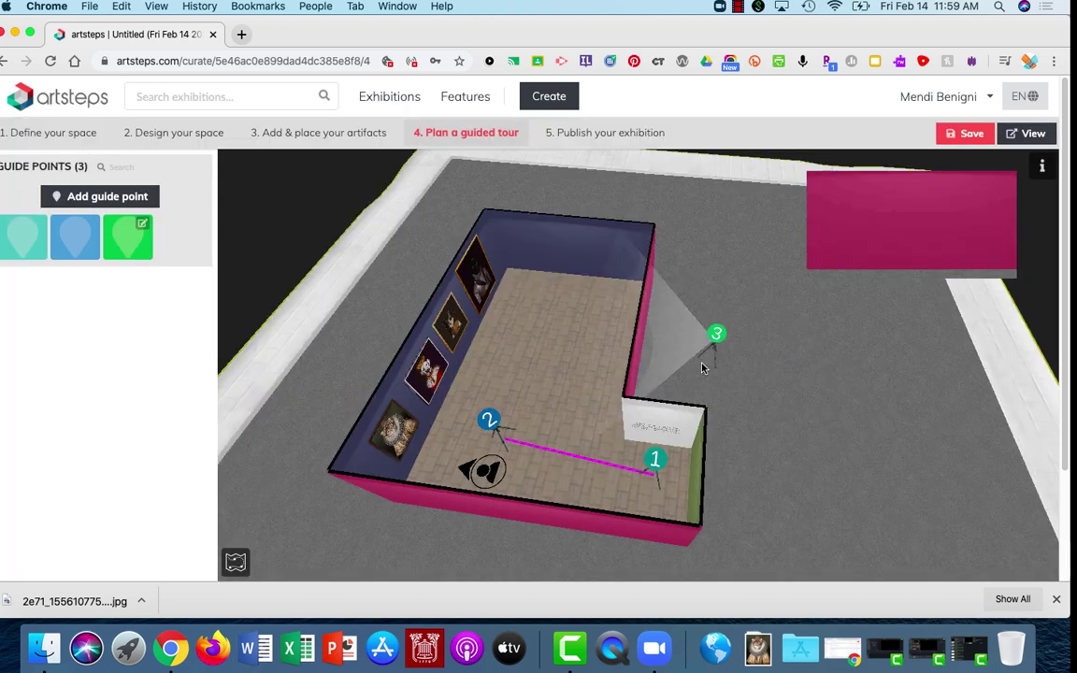
Step: Place guide point 3 on the room's floor facing the four animal portraits, and move it closer to frame them
left_click_drag(703, 368, 570, 388)
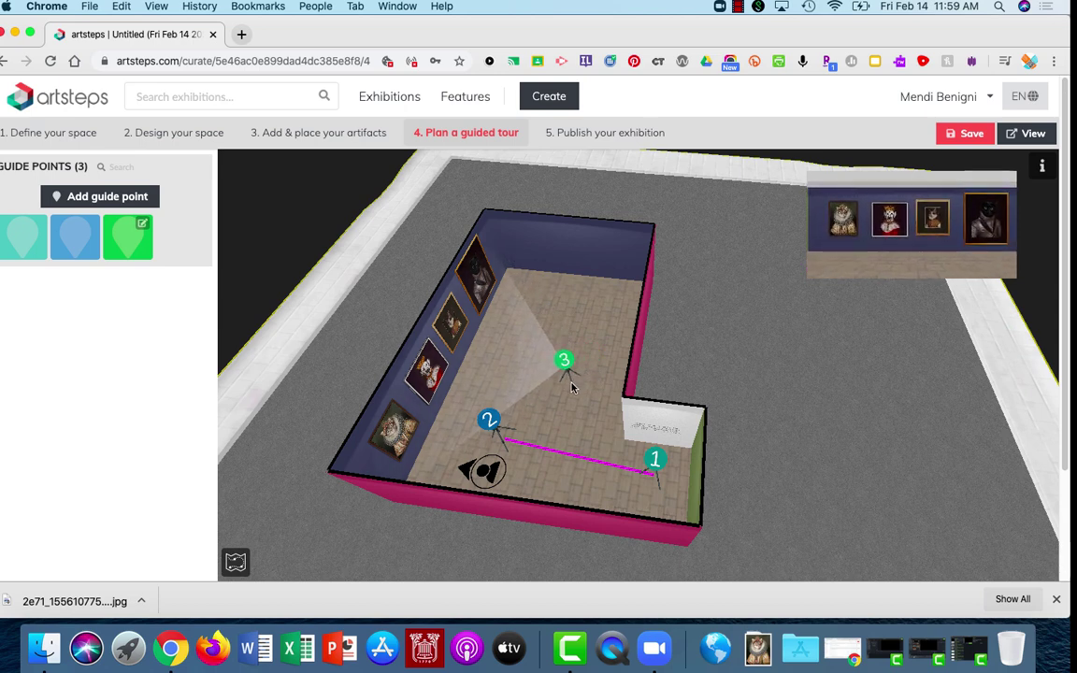
left_click(566, 381)
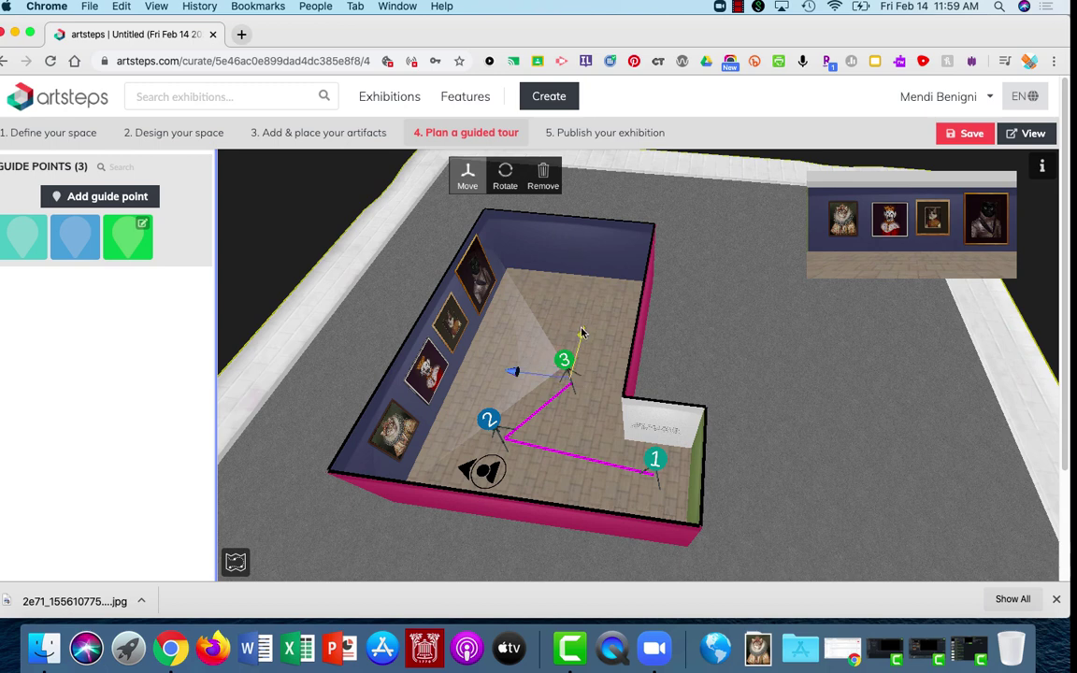
left_click_drag(580, 325, 580, 322)
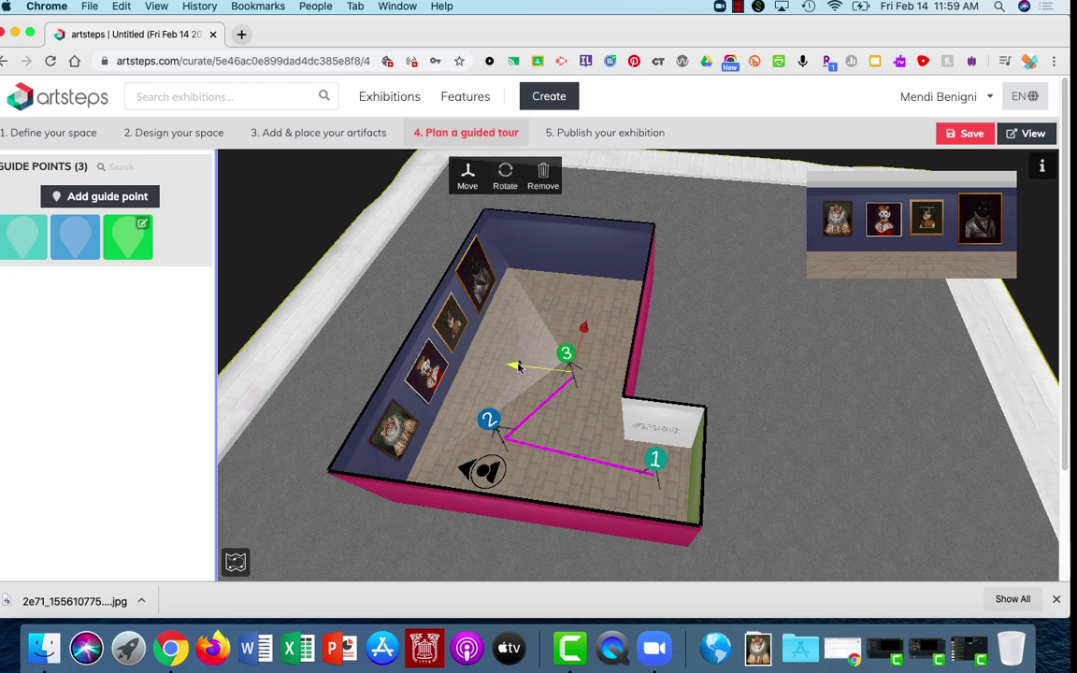
left_click_drag(516, 365, 503, 364)
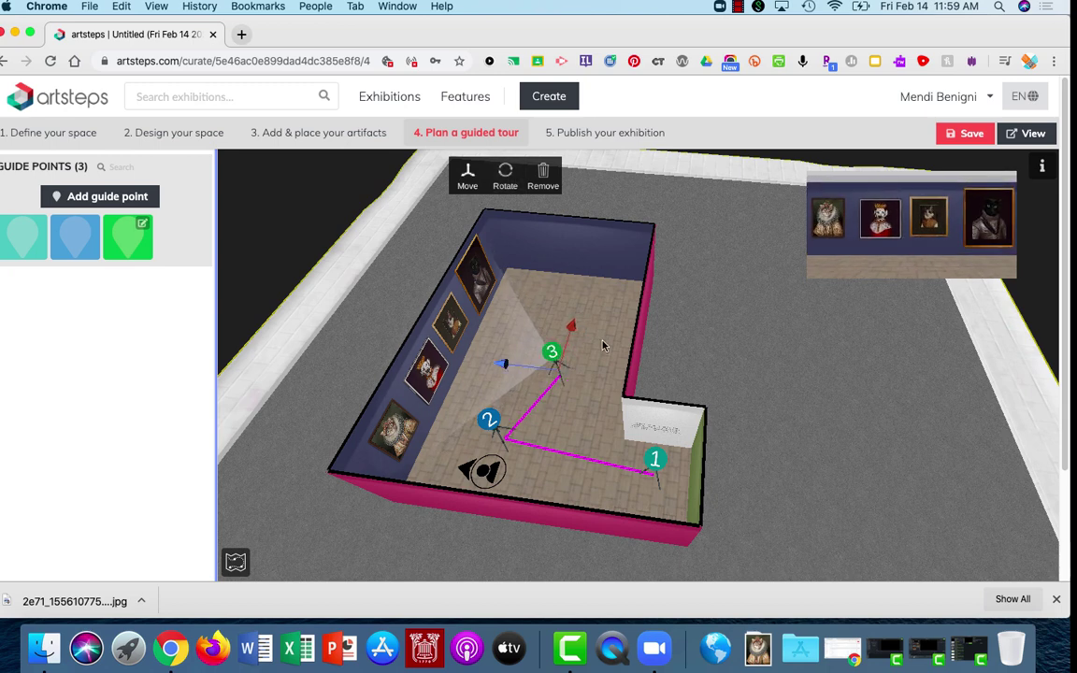
Step: Append "(l to r)", "Fluffy Duchess of Everton", "Royal Dog", "Bean du Gluise" and "Charles of York" as separate lines to guide point 3's description and save it
left_click(142, 225)
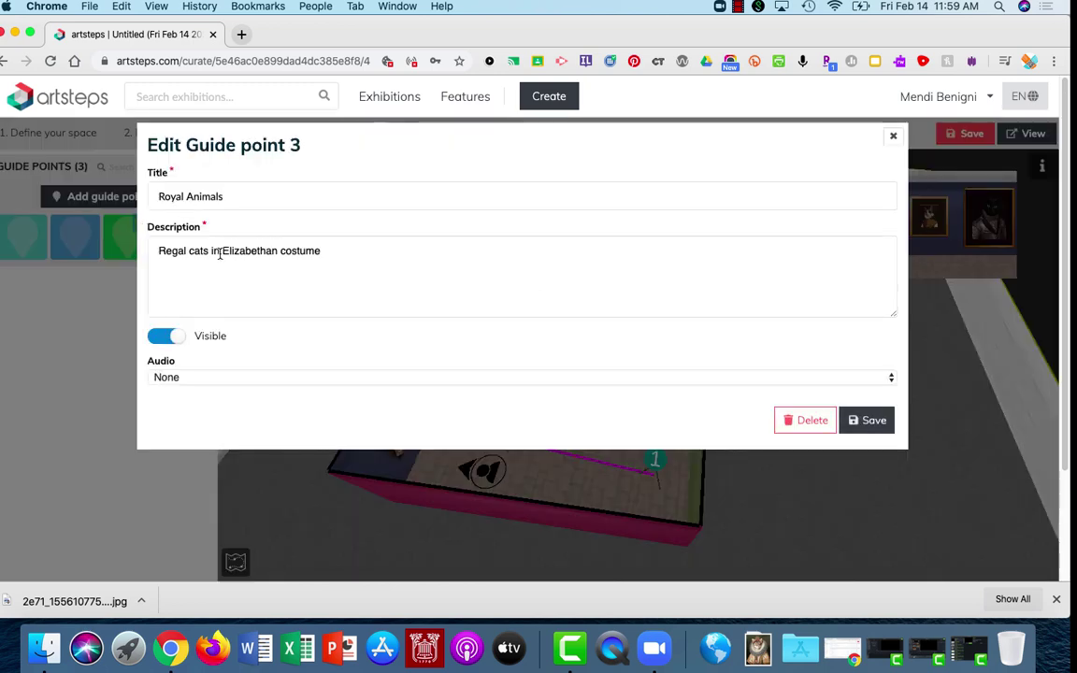
left_click(322, 248)
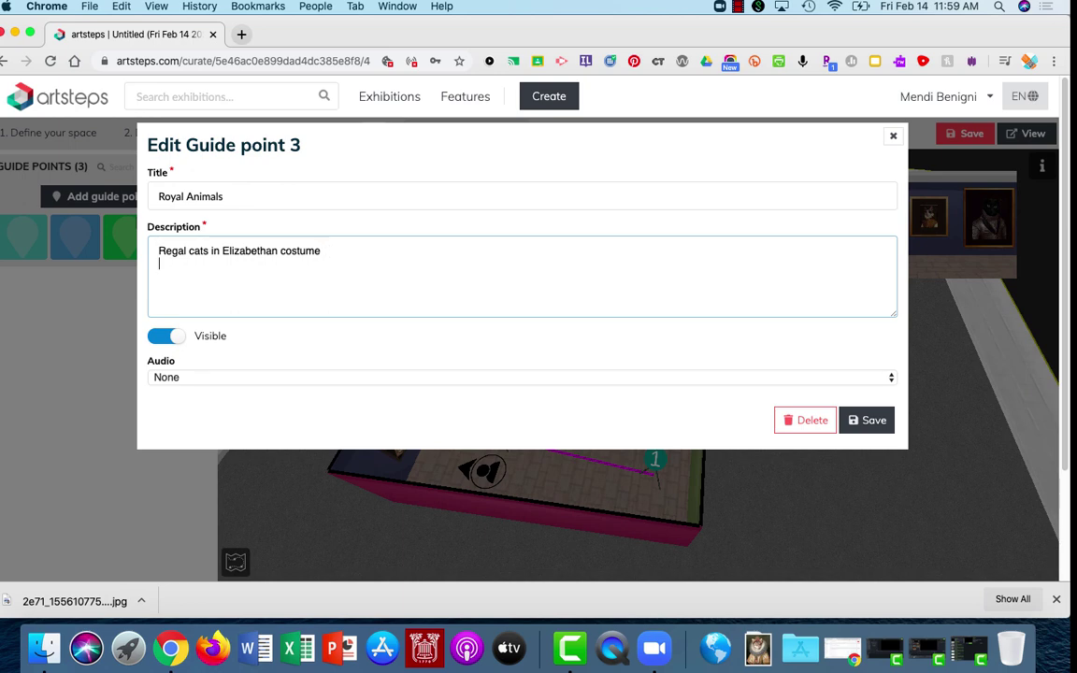
key("Return")
type("(I to r")
type("Fluffy Duchess of Everton Royal Dog Bean du Gluise Charles of York")
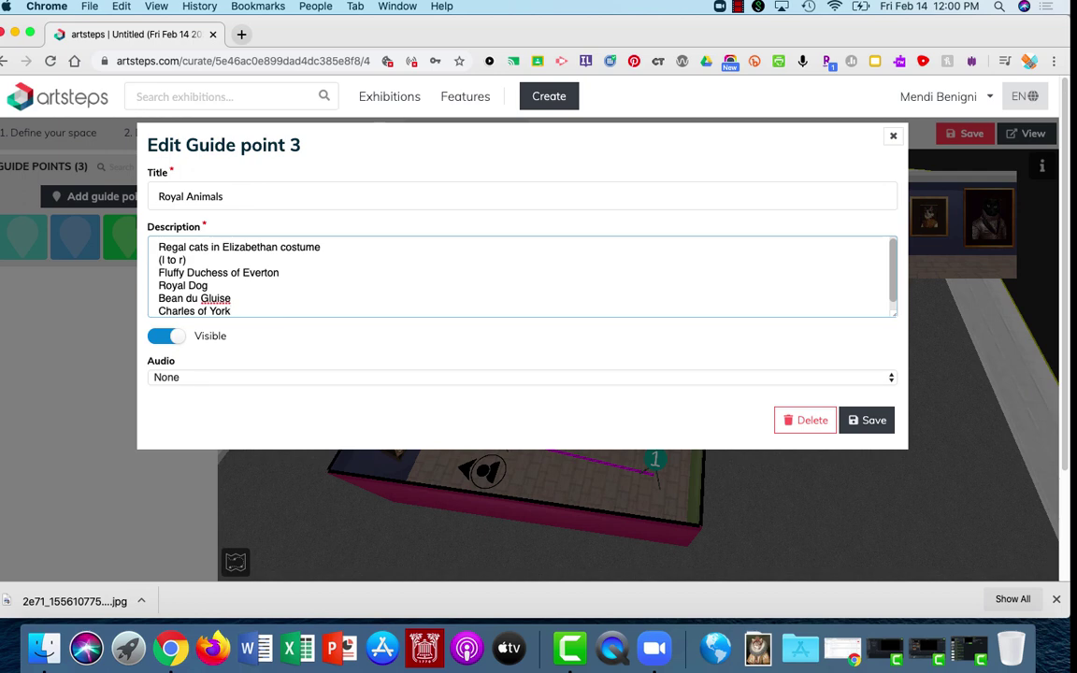
left_click(869, 421)
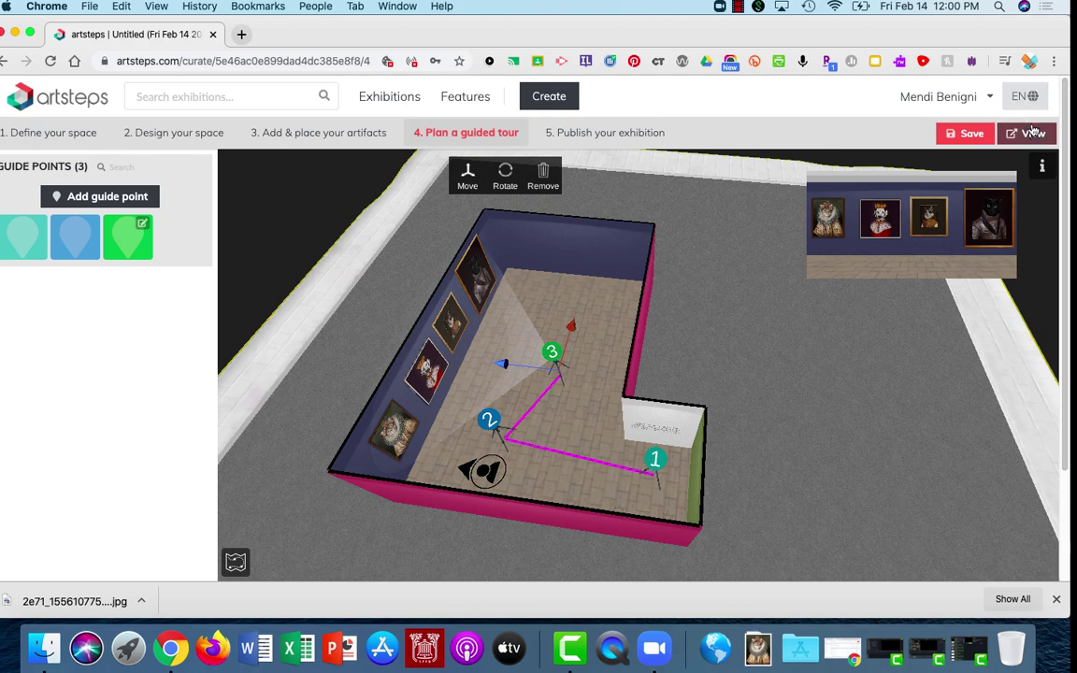
Step: Save the exhibition and play its guided tour in the visitor view
left_click(959, 134)
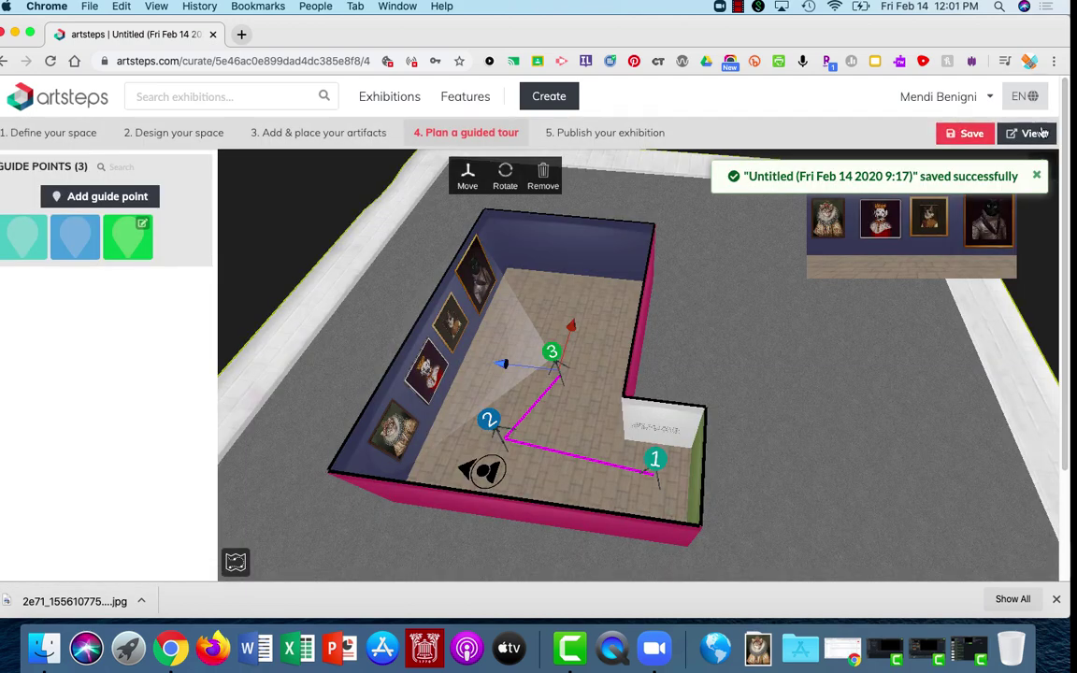
left_click(1031, 135)
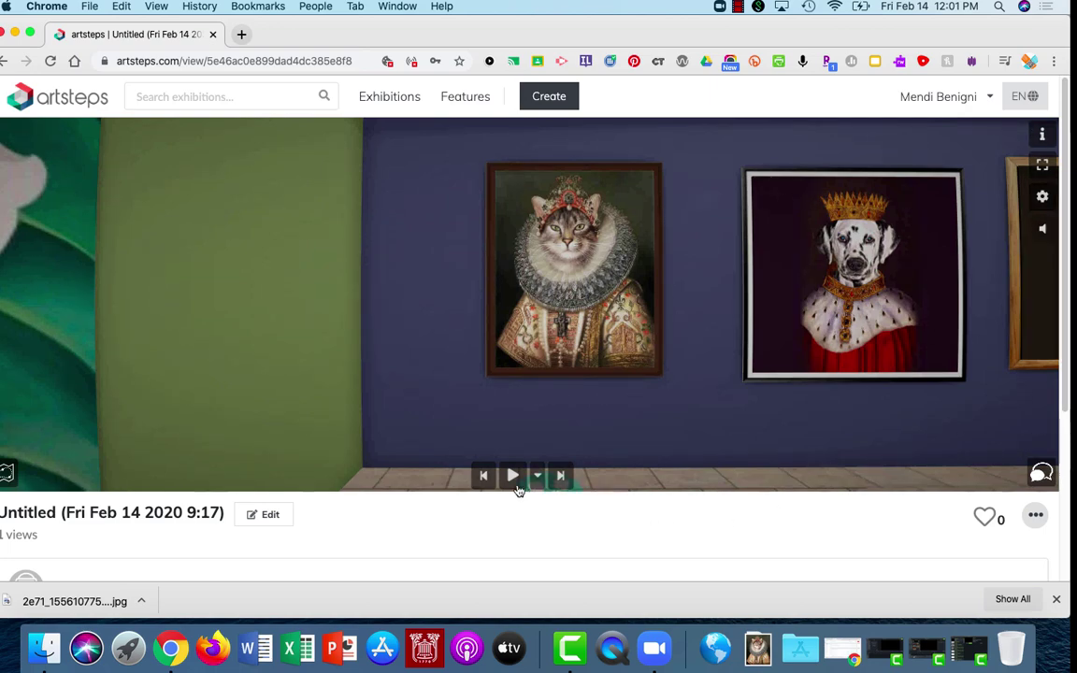
left_click(512, 476)
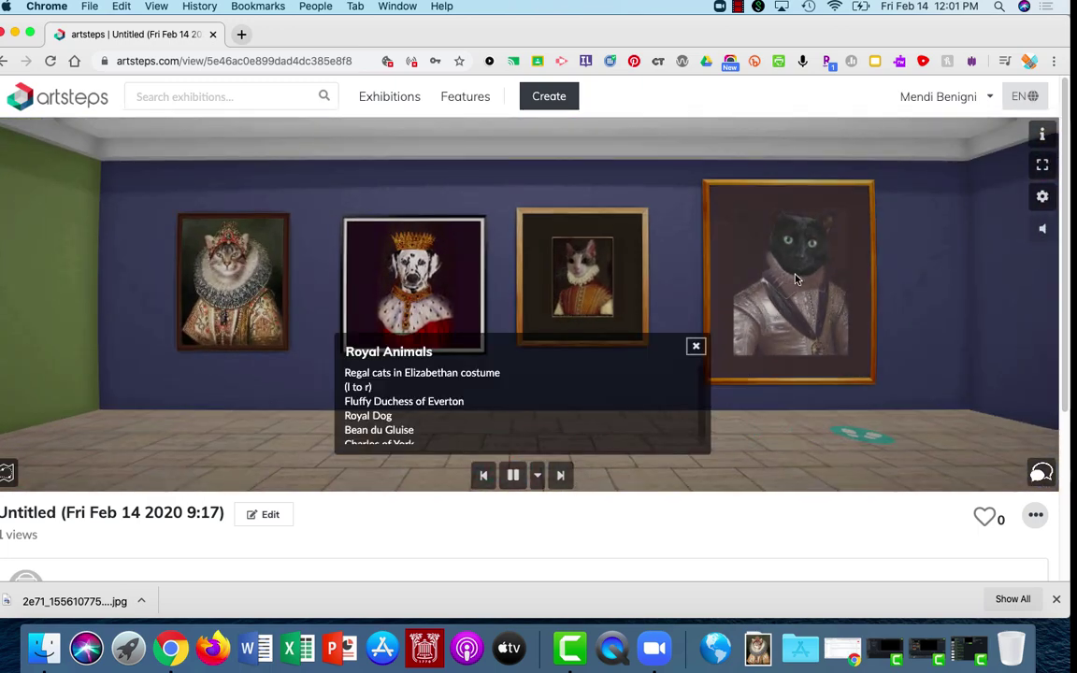
Step: Examine the black cat portrait's details and the rest of the guided tour, and return to editing the exhibition
left_click(795, 278)
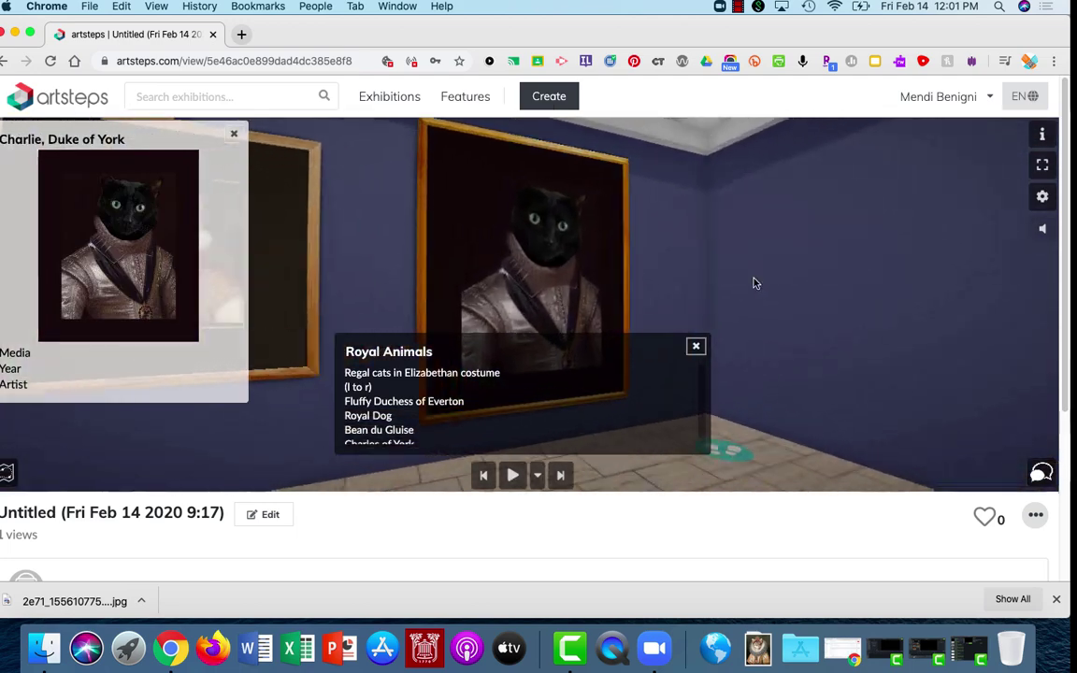
mouse_move(74, 215)
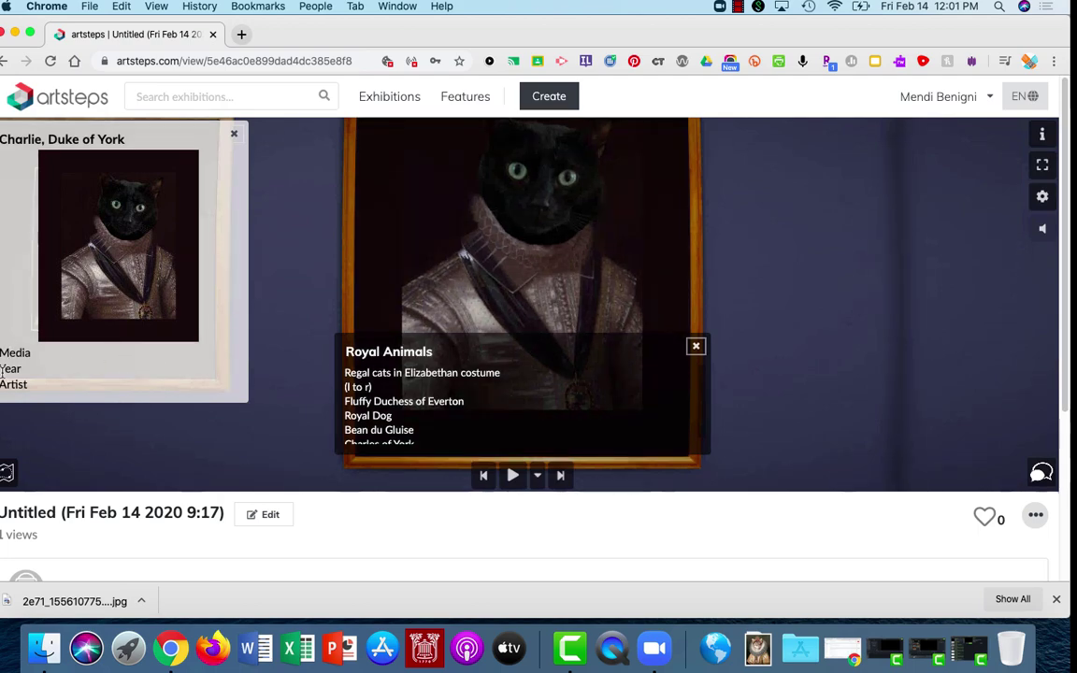
left_click(512, 475)
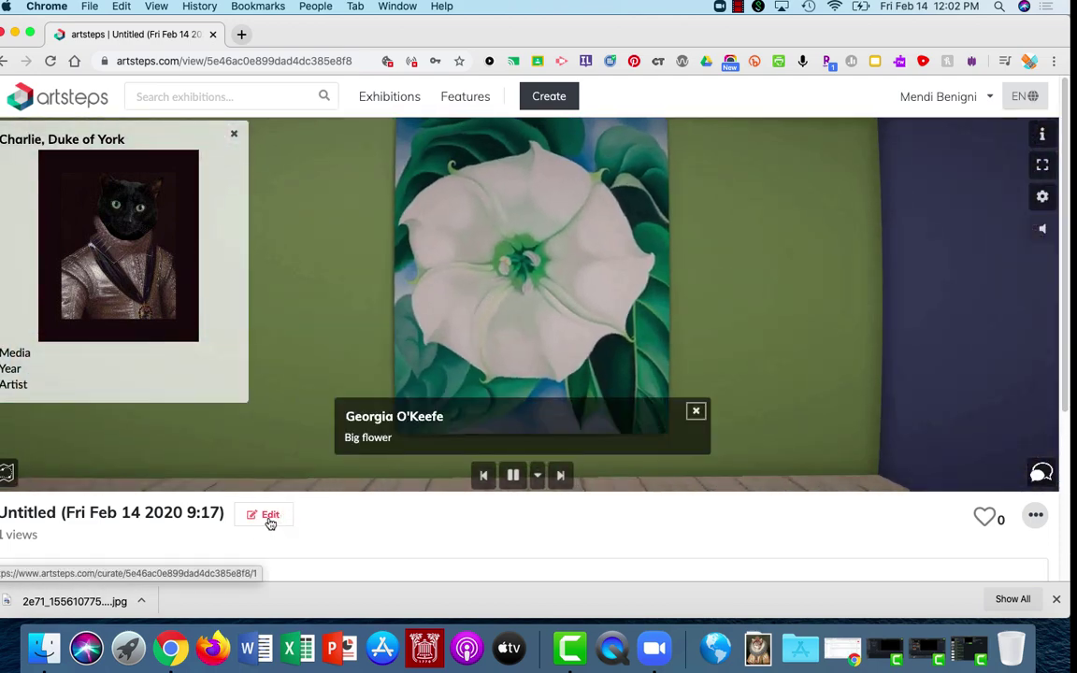
left_click(268, 520)
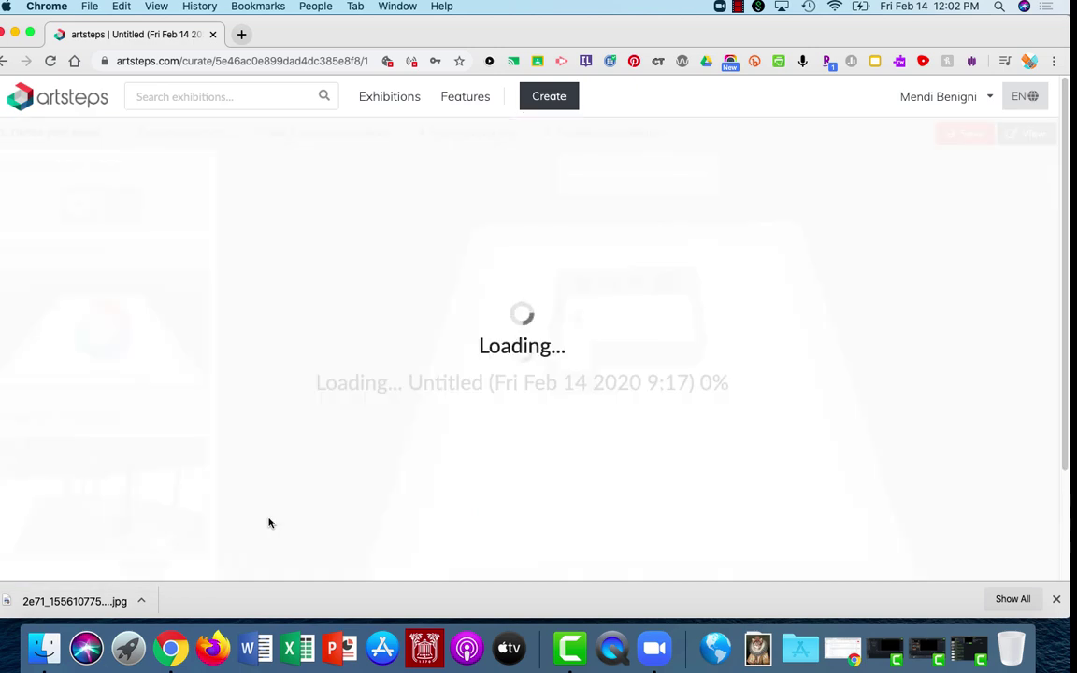